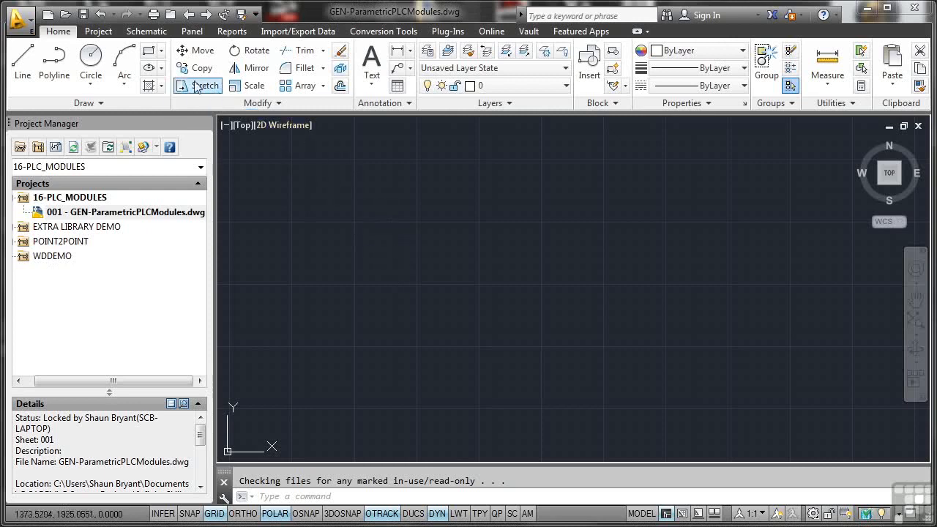
Start a parametric PLC module insertion and select the Allen-Bradley 1734 discrete output module 1734-OV2E.
{"action": "left_click", "coordinate": [146, 32]}
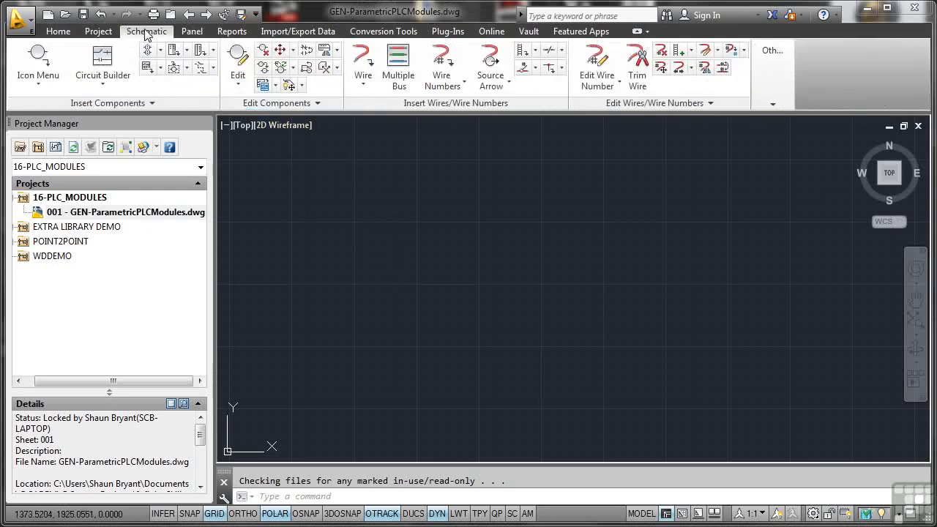
{"action": "left_click", "coordinate": [186, 52]}
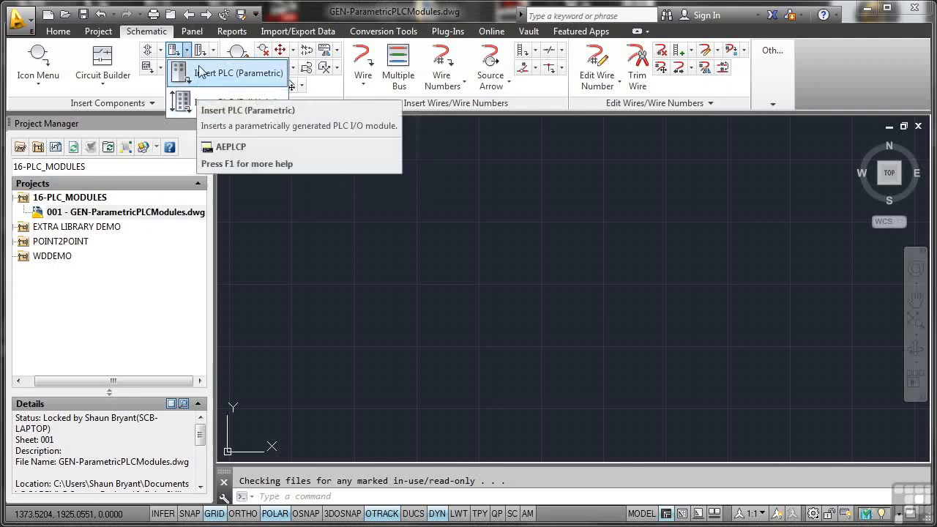
{"action": "left_click", "coordinate": [201, 72]}
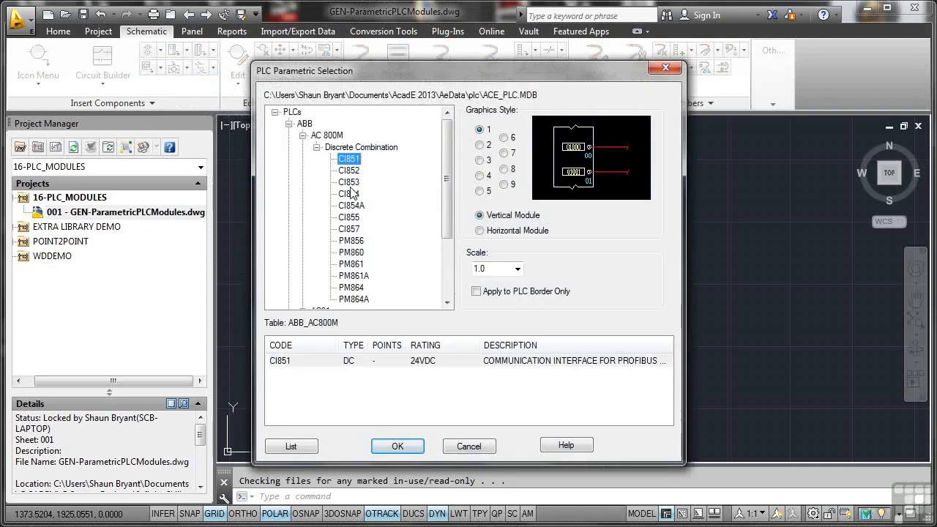
{"action": "left_click", "coordinate": [288, 124]}
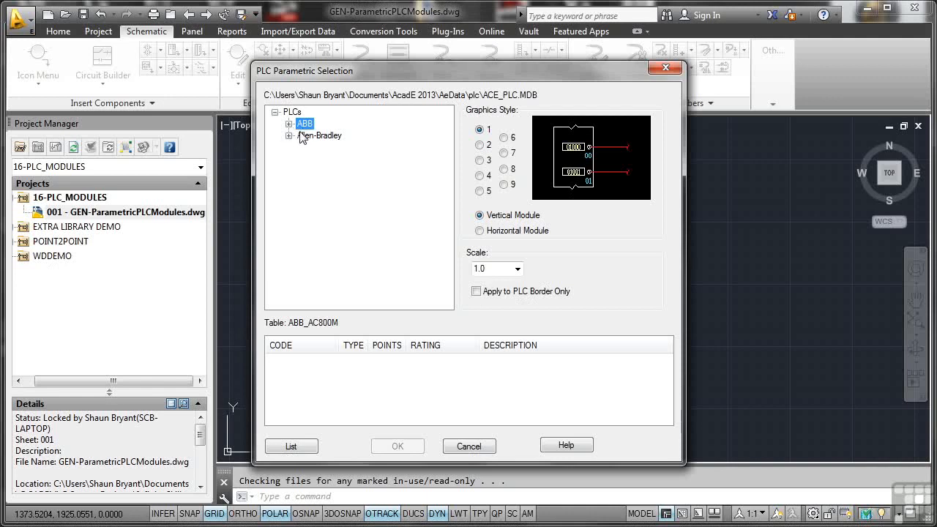
{"action": "left_click", "coordinate": [288, 136]}
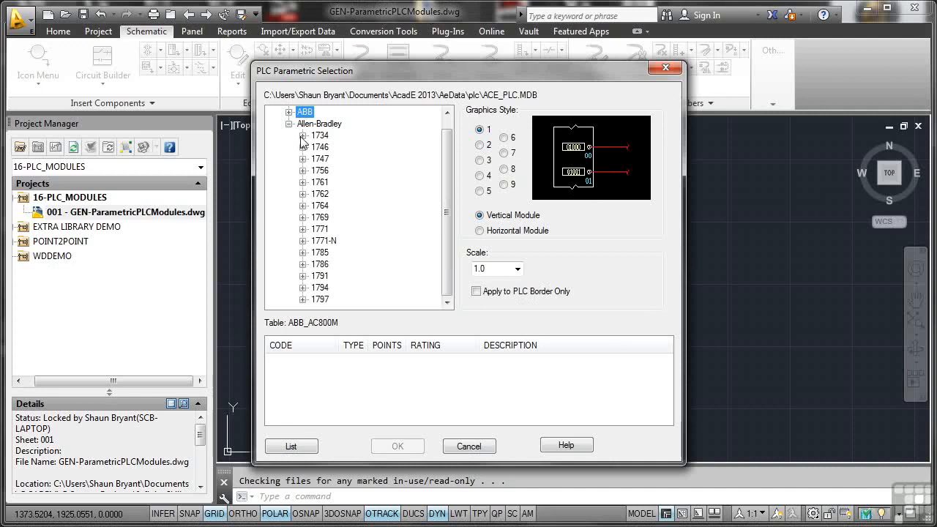
{"action": "left_click", "coordinate": [302, 135]}
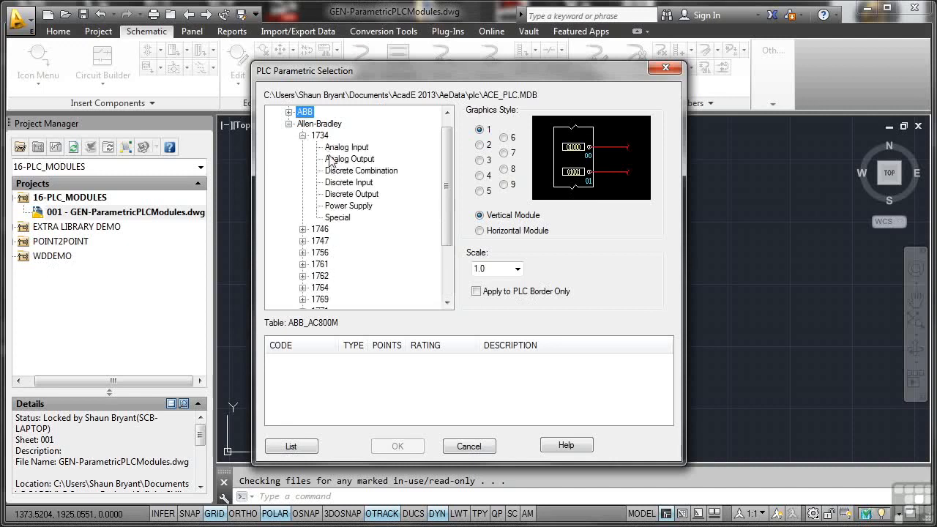
{"action": "left_click", "coordinate": [344, 196]}
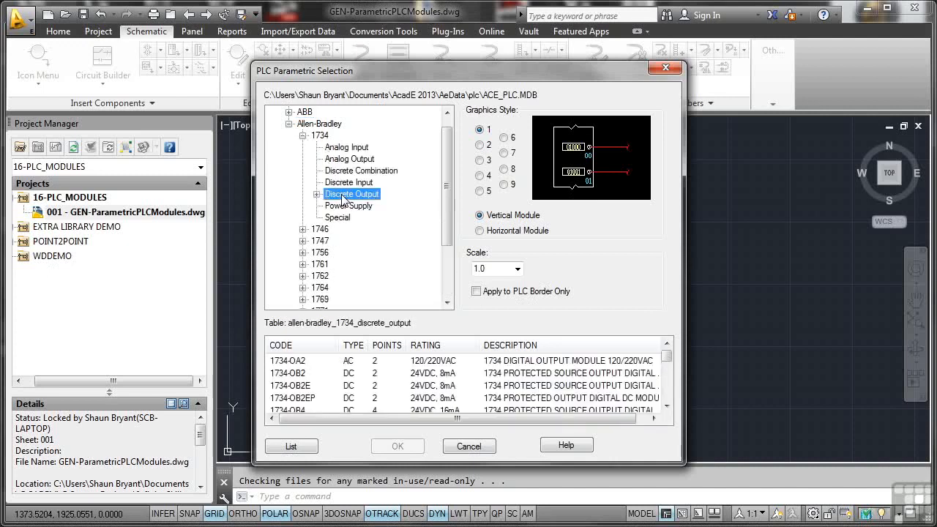
{"action": "left_click", "coordinate": [317, 194]}
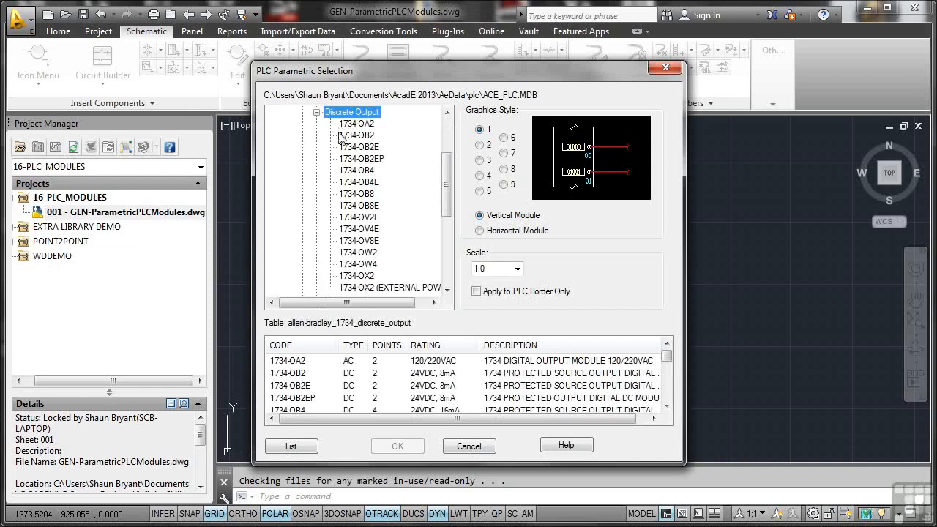
{"action": "left_click", "coordinate": [353, 218]}
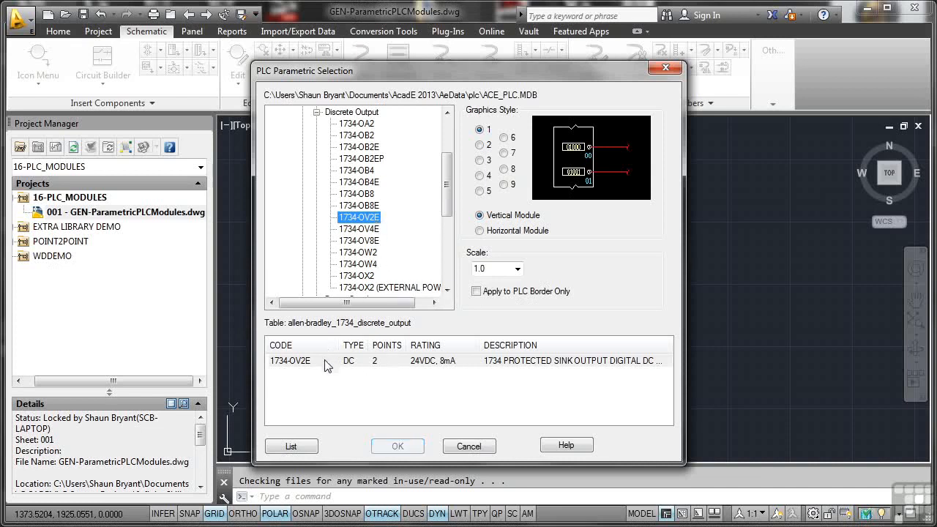
{"action": "left_click", "coordinate": [384, 370]}
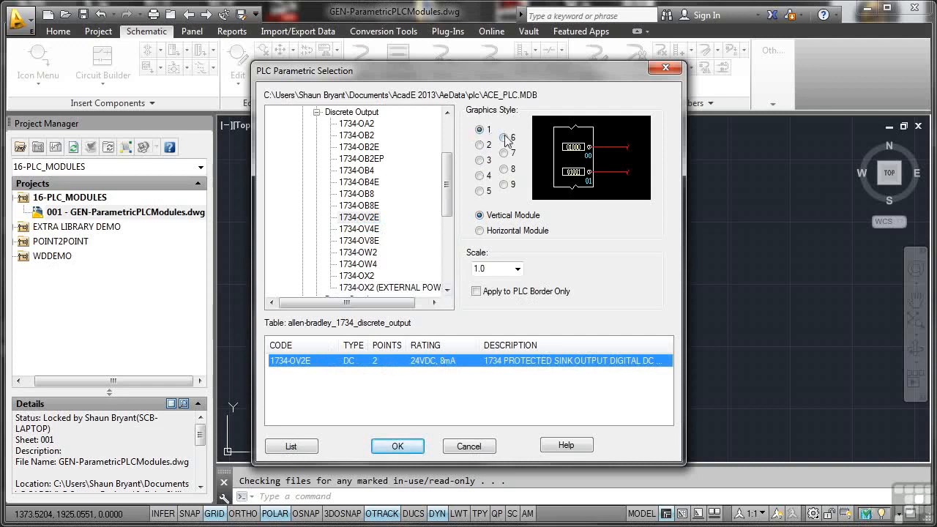
Preview graphics styles 2 through 9 for the PLC module.
{"action": "left_click", "coordinate": [481, 145]}
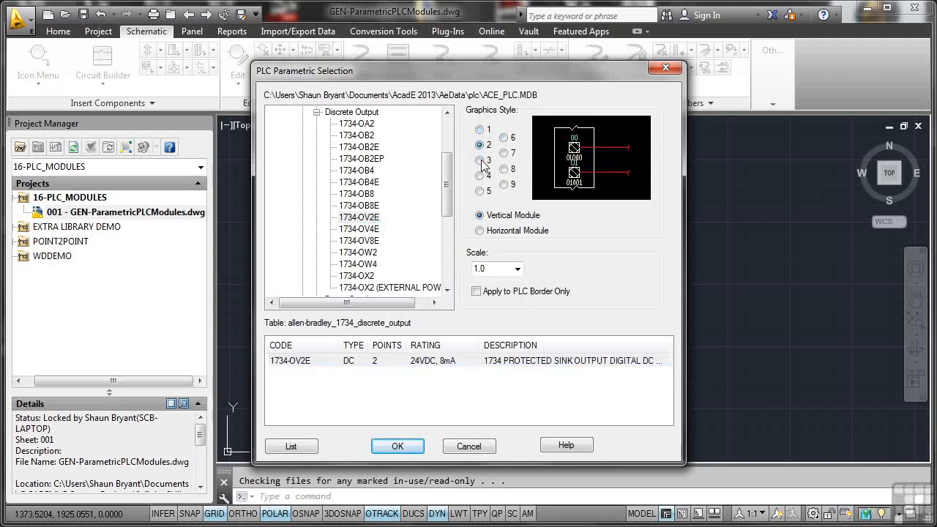
{"action": "left_click", "coordinate": [480, 161]}
{"action": "left_click", "coordinate": [480, 177]}
{"action": "left_click", "coordinate": [481, 191]}
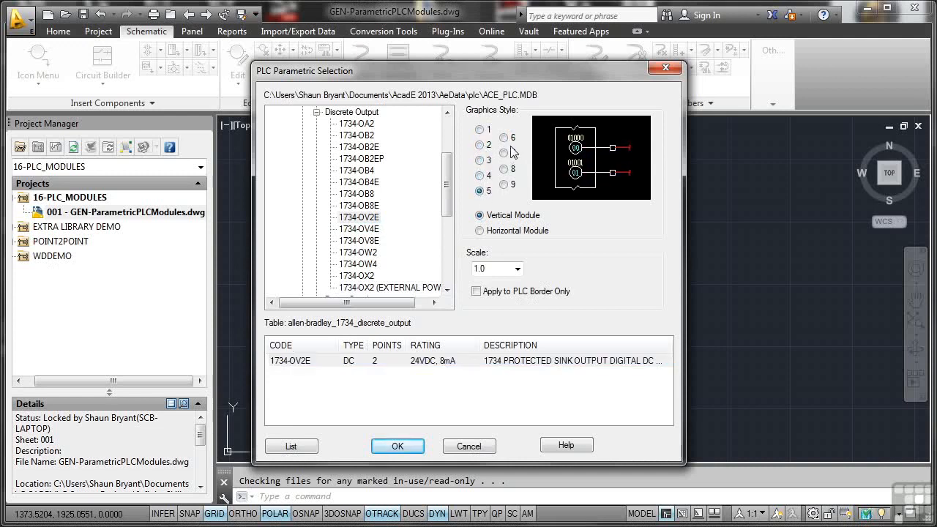
{"action": "left_click", "coordinate": [504, 140]}
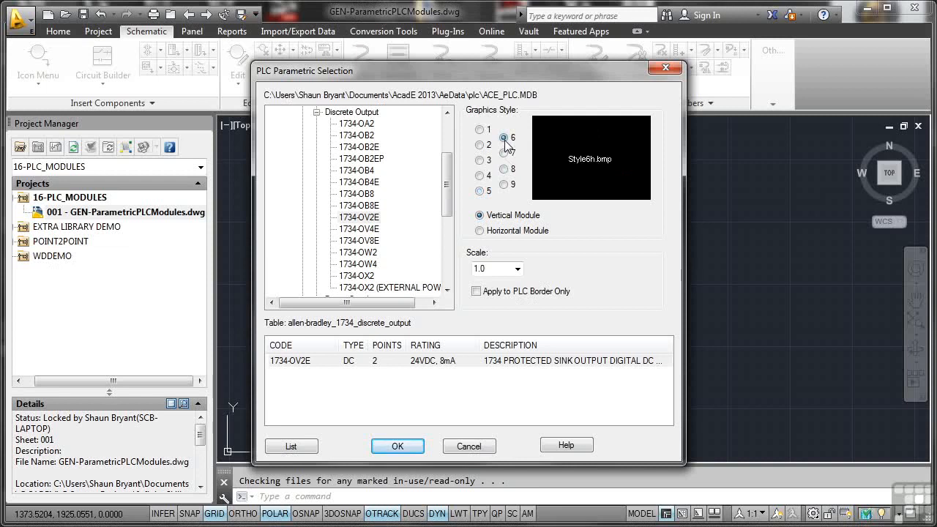
{"action": "left_click", "coordinate": [504, 153]}
{"action": "left_click", "coordinate": [504, 170]}
{"action": "left_click", "coordinate": [504, 184]}
Configure the 1734-OV2E module with graphics style 2, horizontal orientation and scale 1.0, and accept the selection.
{"action": "left_click", "coordinate": [481, 146]}
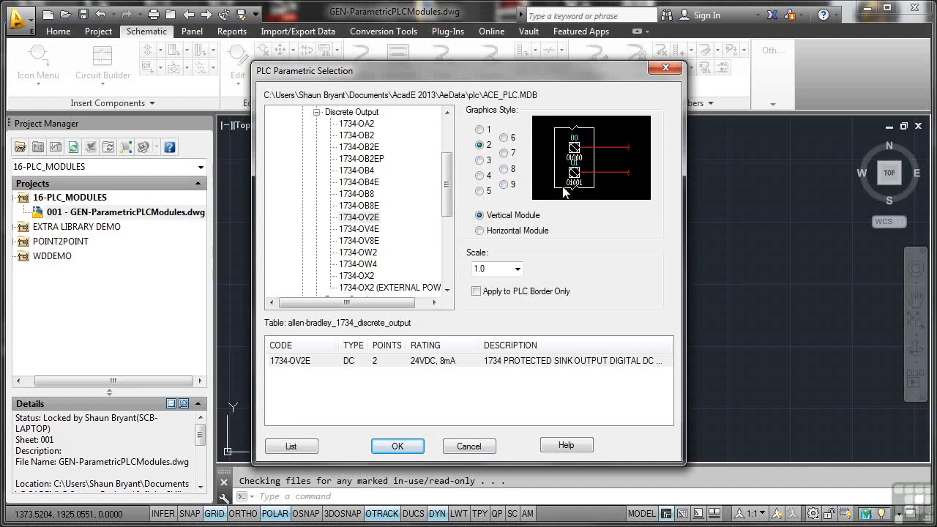
{"action": "left_click", "coordinate": [480, 230]}
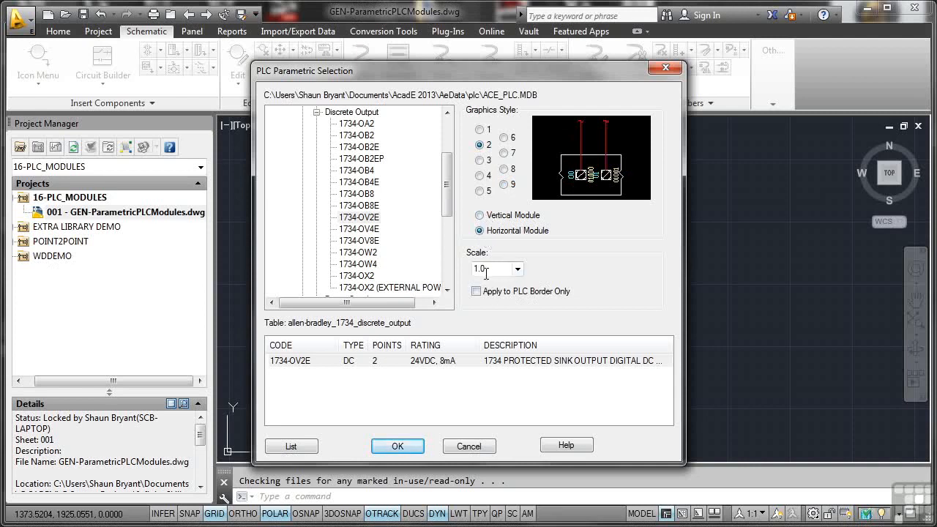
{"action": "left_click", "coordinate": [519, 270]}
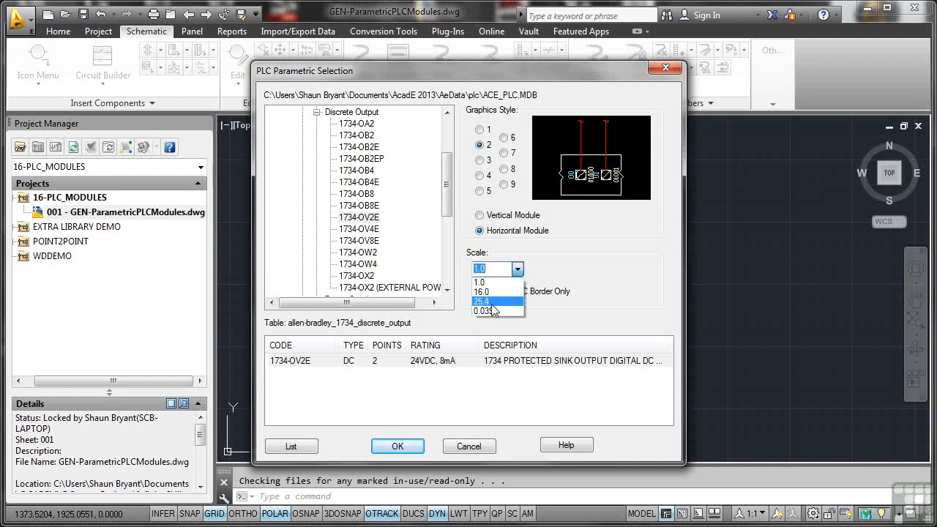
{"action": "left_click", "coordinate": [493, 283]}
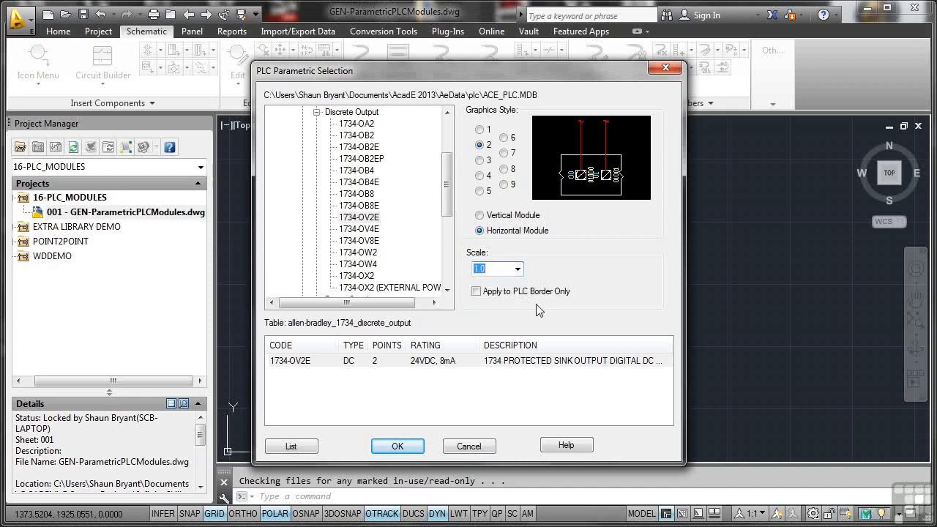
{"action": "left_click", "coordinate": [322, 363]}
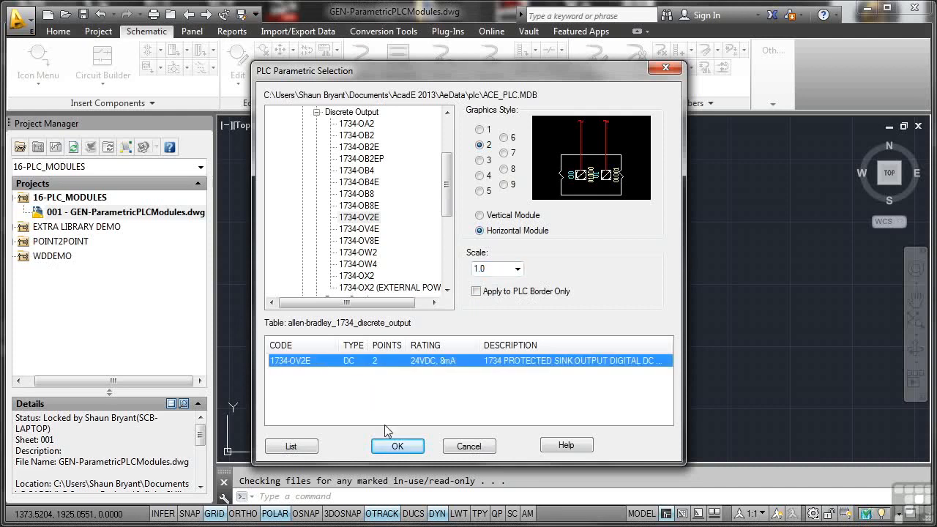
{"action": "left_click", "coordinate": [398, 446]}
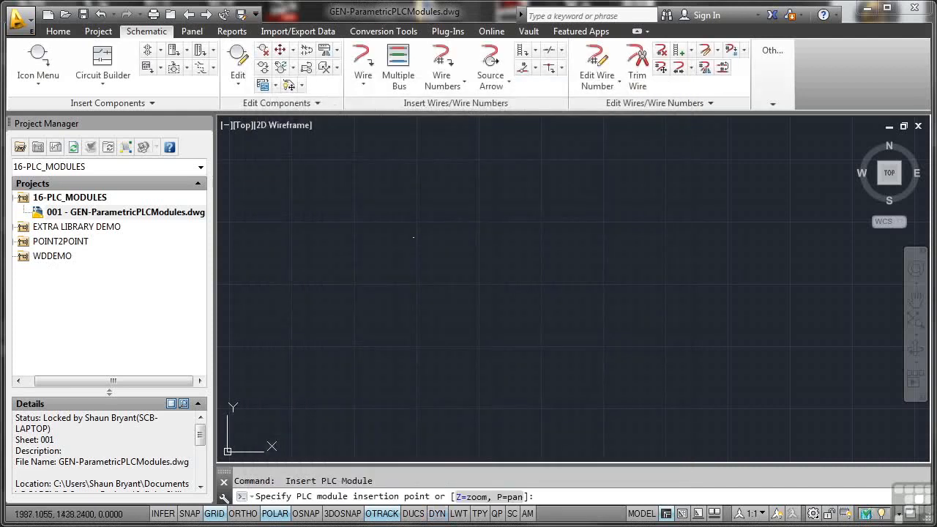
Place the PLC module in the empty drawing with 0.75 spacing and all I/O points inserted.
{"action": "left_click", "coordinate": [367, 256]}
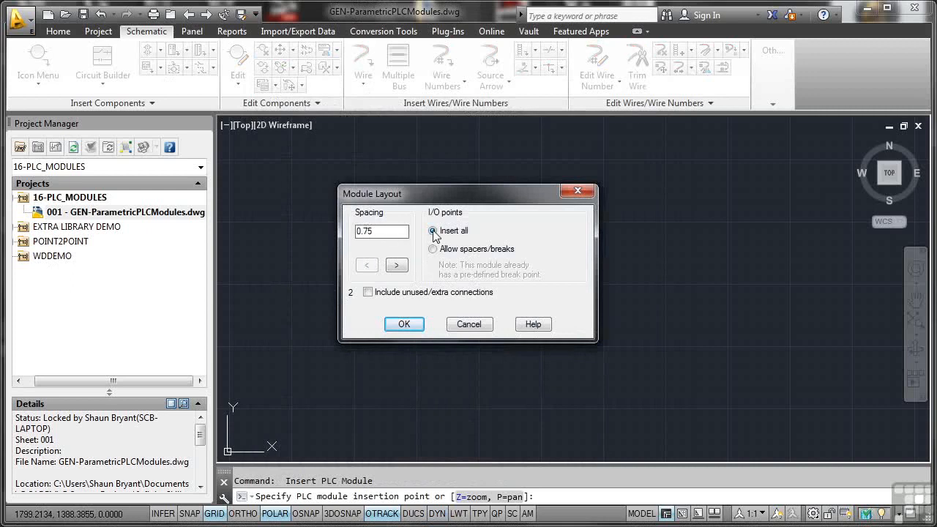
{"action": "left_click", "coordinate": [404, 324]}
{"action": "left_click", "coordinate": [403, 326]}
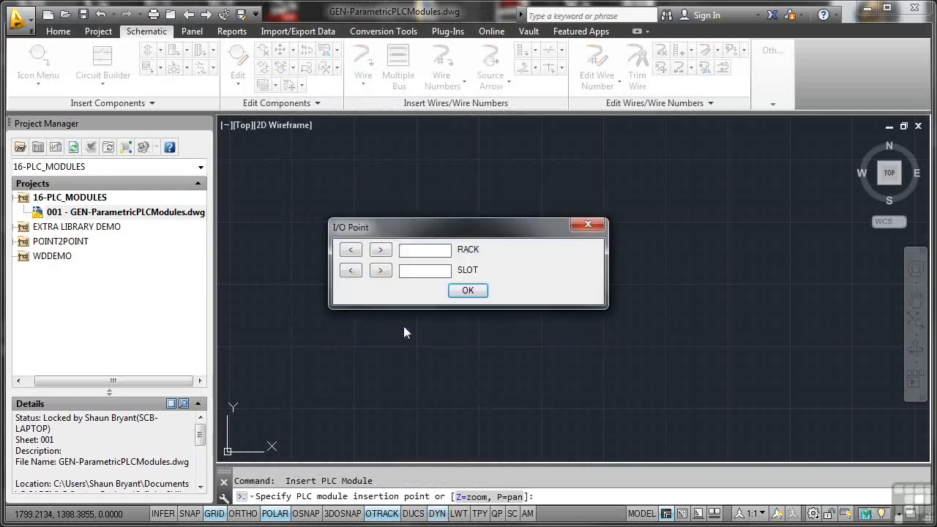
Assign the module to rack 2, slot 4, with beginning address I:0204/00.
{"action": "type", "text": "2"}
{"action": "type", "text": "4"}
{"action": "left_click", "coordinate": [469, 292]}
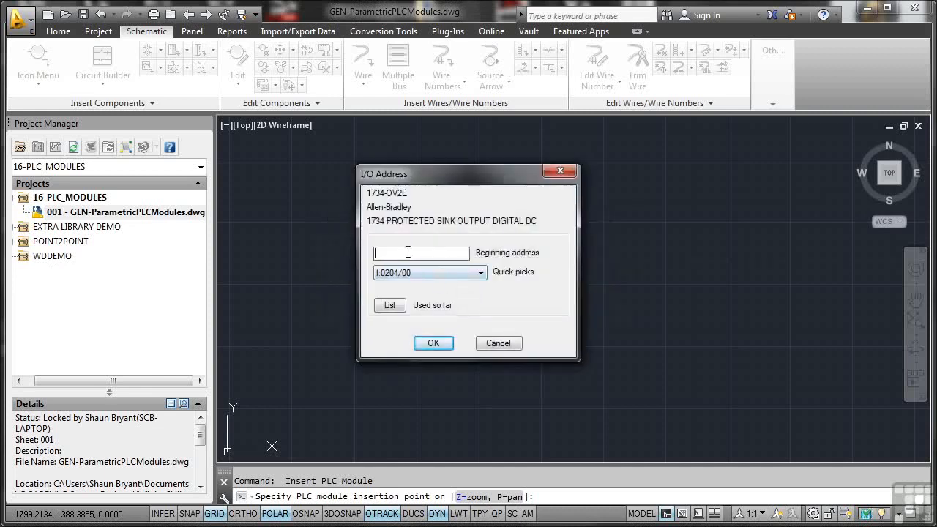
{"action": "left_click", "coordinate": [481, 273]}
{"action": "left_click", "coordinate": [437, 287]}
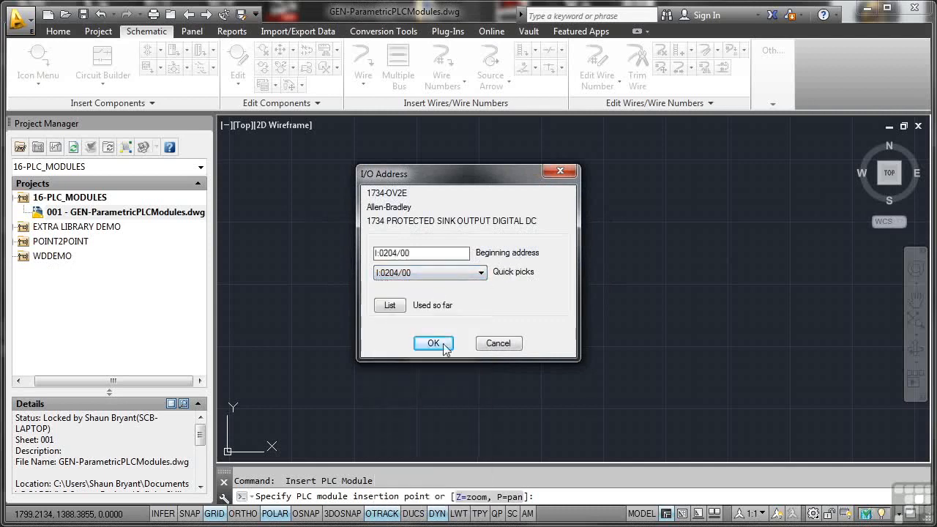
{"action": "left_click", "coordinate": [438, 342]}
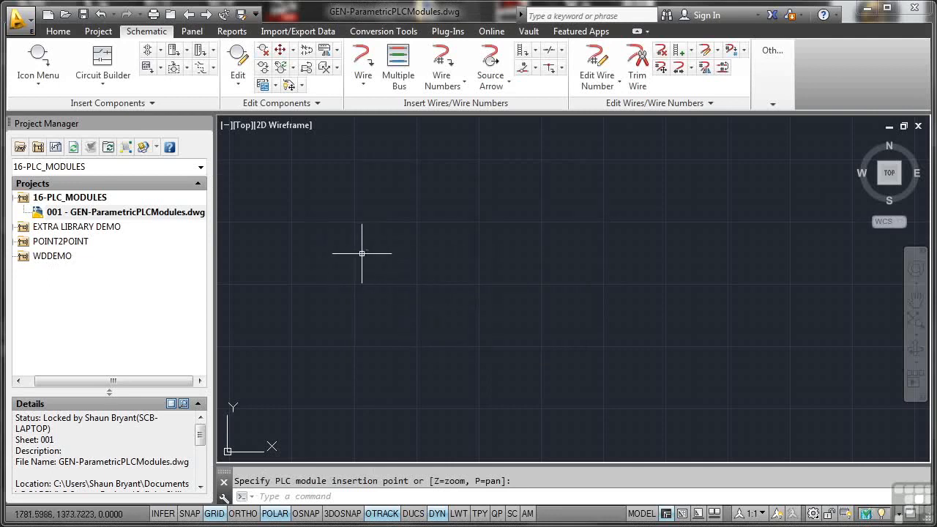
Turn off the drawing grid behind the inserted PLC module.
{"action": "scroll", "coordinate": [366, 251], "scroll_direction": "up", "scroll_amount": 5}
{"action": "scroll", "coordinate": [366, 249], "scroll_direction": "up", "scroll_amount": 10}
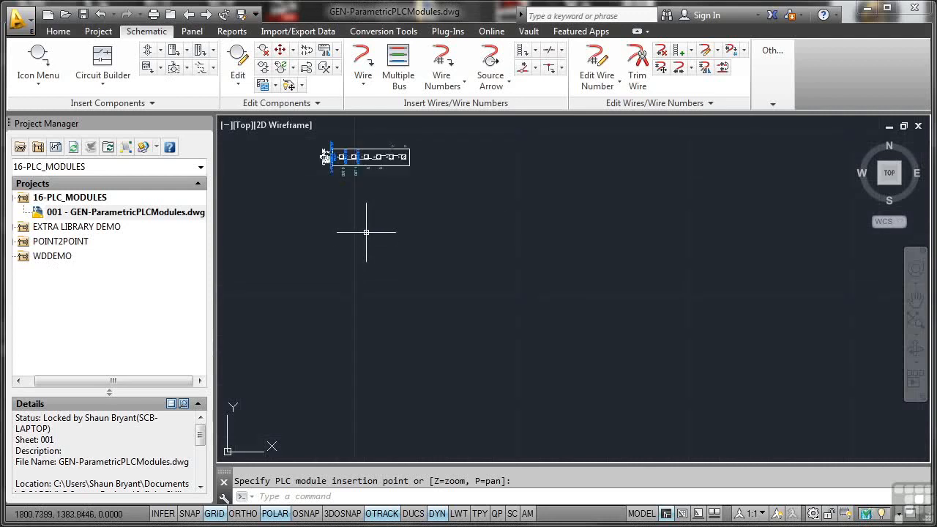
{"action": "middle_click_drag", "start_coordinate": [367, 165], "coordinate": [532, 291]}
{"action": "scroll", "coordinate": [387, 243], "scroll_direction": "up", "scroll_amount": 6}
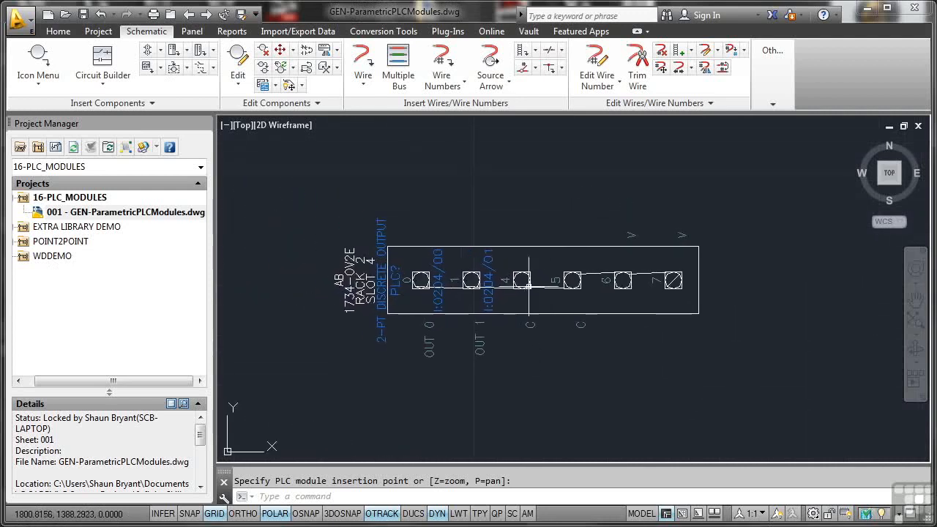
{"action": "key", "text": "Escape"}
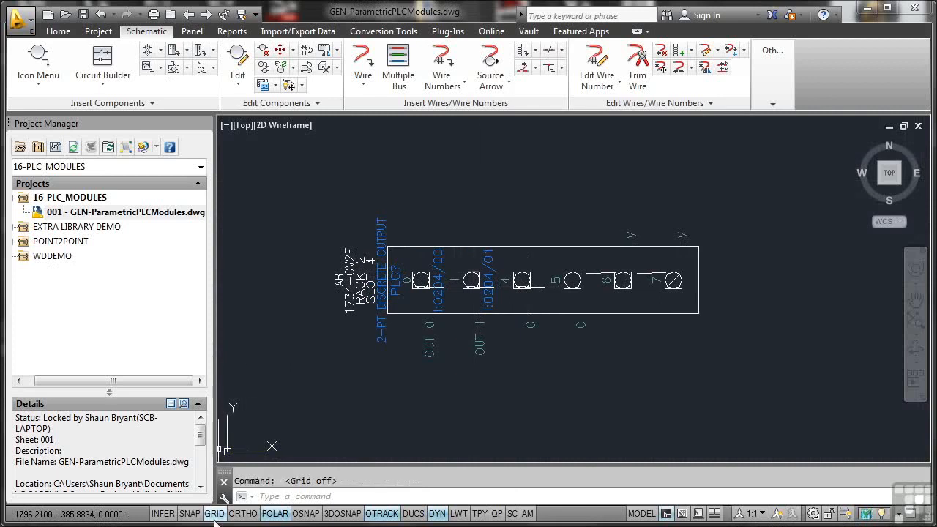
{"action": "key", "text": "F7"}
{"action": "middle_click_drag", "start_coordinate": [530, 316], "coordinate": [495, 262]}
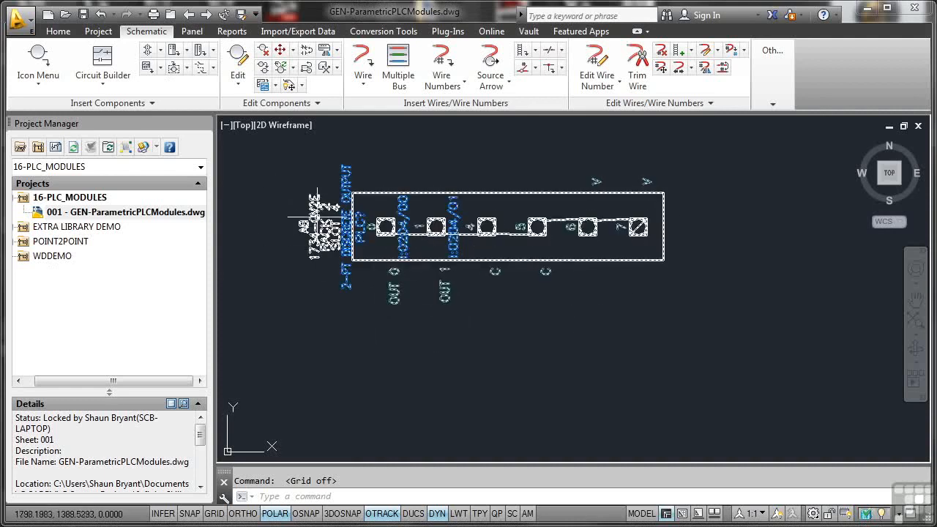
Edit the horizontal PLC module and set its tag to PLC001.
{"action": "left_click", "coordinate": [389, 194]}
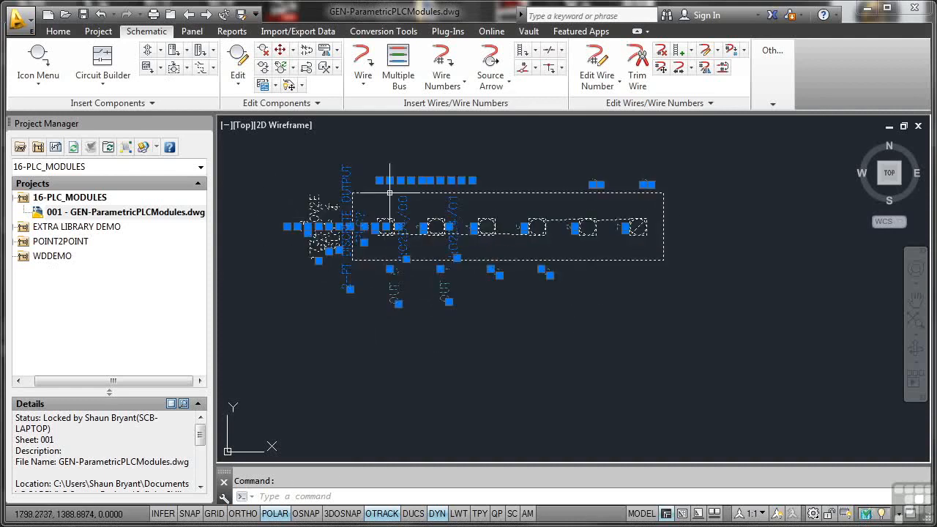
{"action": "right_click", "coordinate": [389, 193]}
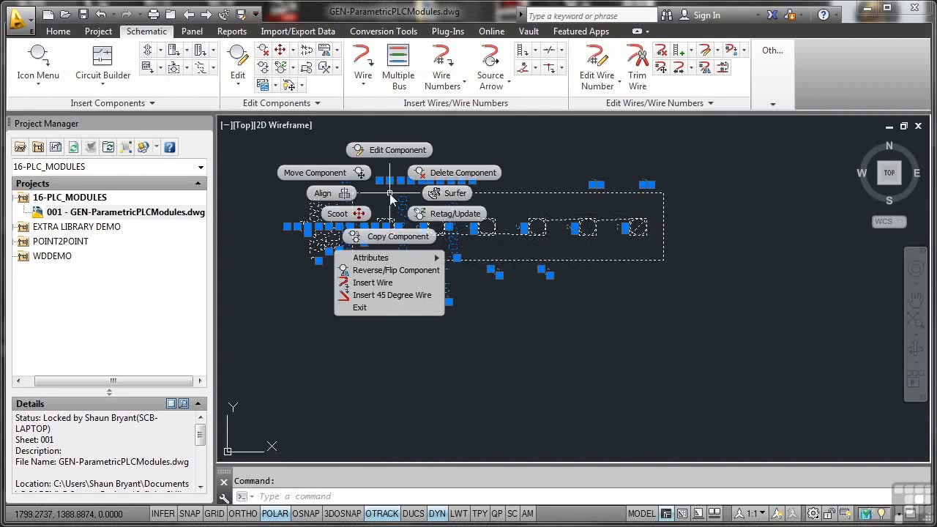
{"action": "left_click", "coordinate": [395, 150]}
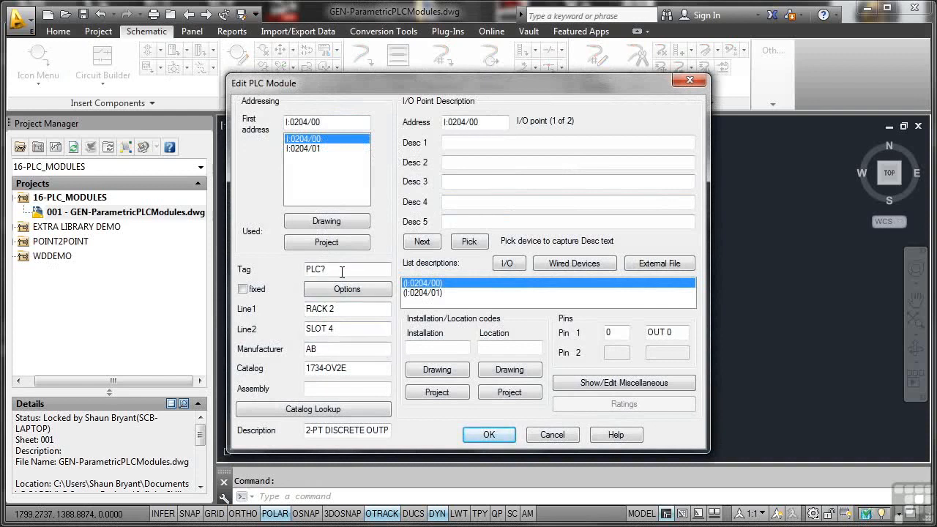
{"action": "type", "text": "1"}
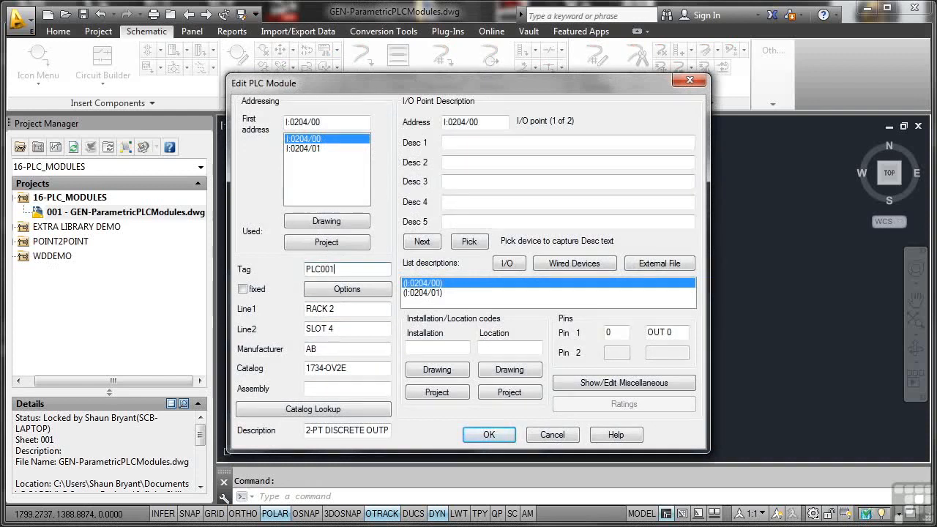
{"action": "left_click", "coordinate": [489, 435]}
{"action": "left_click", "coordinate": [649, 262]}
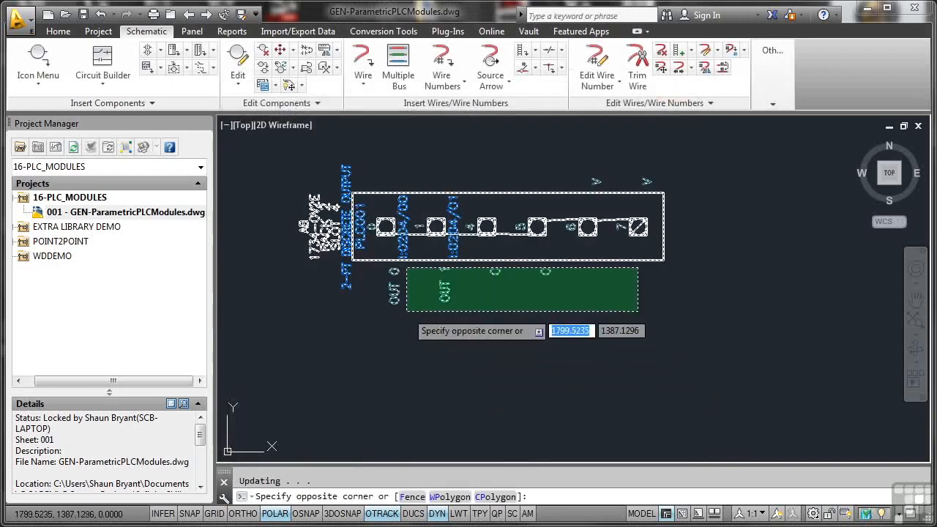
{"action": "left_click", "coordinate": [406, 312]}
{"action": "key", "text": "Escape"}
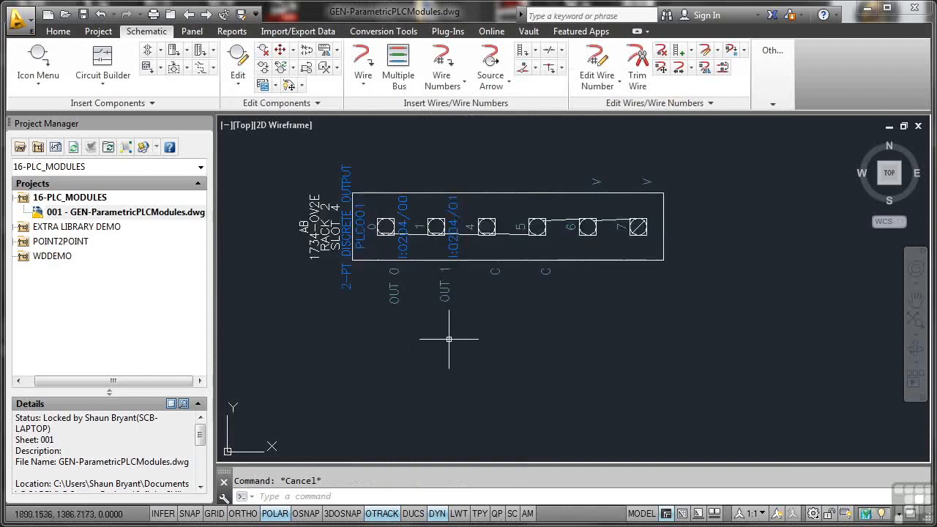
Insert the AB 1761 MicroLogix 0.5 full-unit PLC below the horizontal module and tag it PLC002.
{"action": "scroll", "coordinate": [453, 306], "scroll_direction": "down", "scroll_amount": 2}
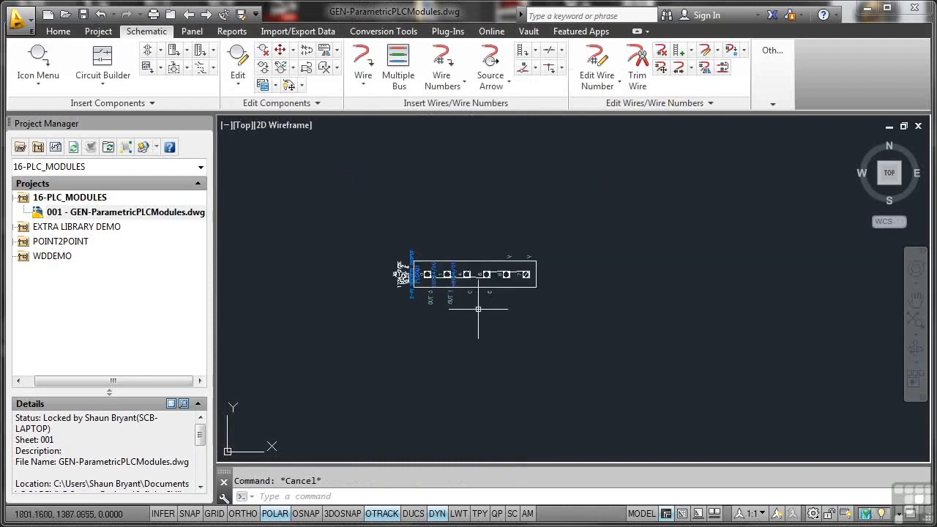
{"action": "middle_click_drag", "start_coordinate": [477, 307], "coordinate": [388, 205]}
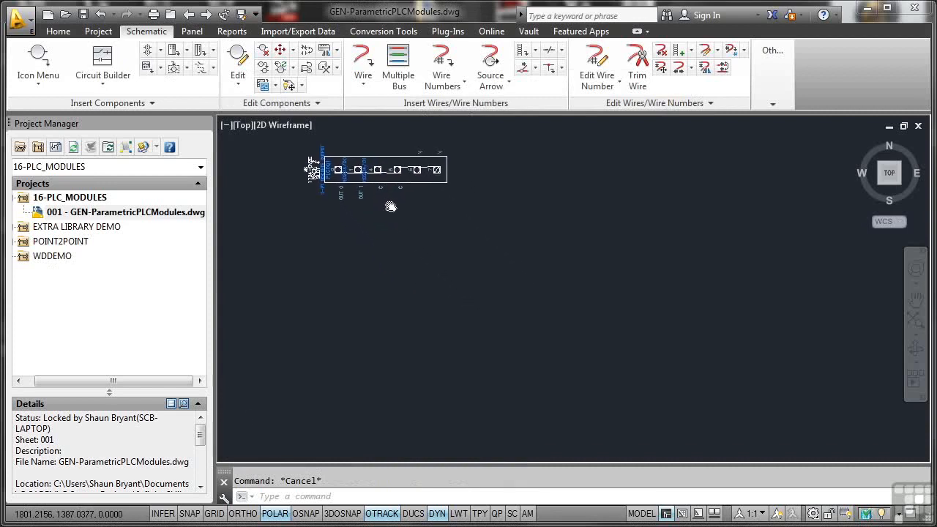
{"action": "left_click", "coordinate": [187, 49]}
{"action": "left_click", "coordinate": [217, 102]}
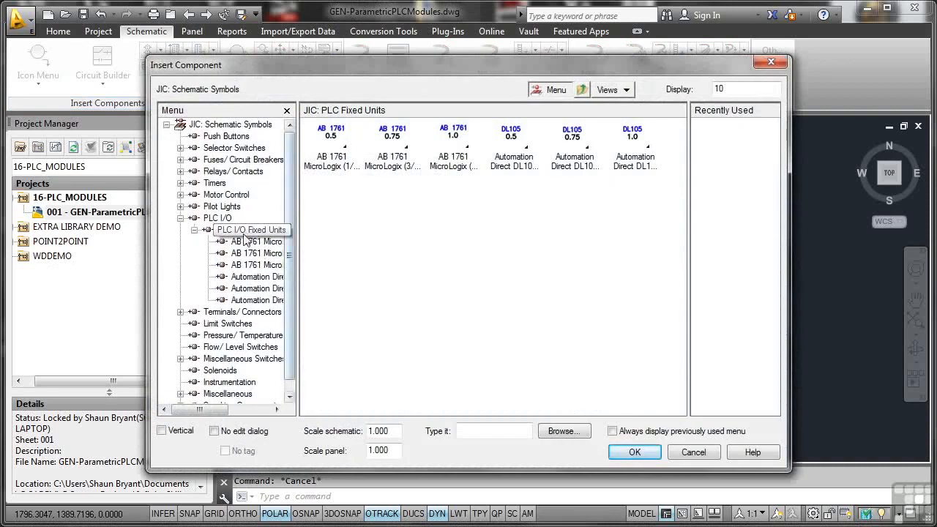
{"action": "left_click", "coordinate": [331, 160]}
{"action": "left_click", "coordinate": [336, 161]}
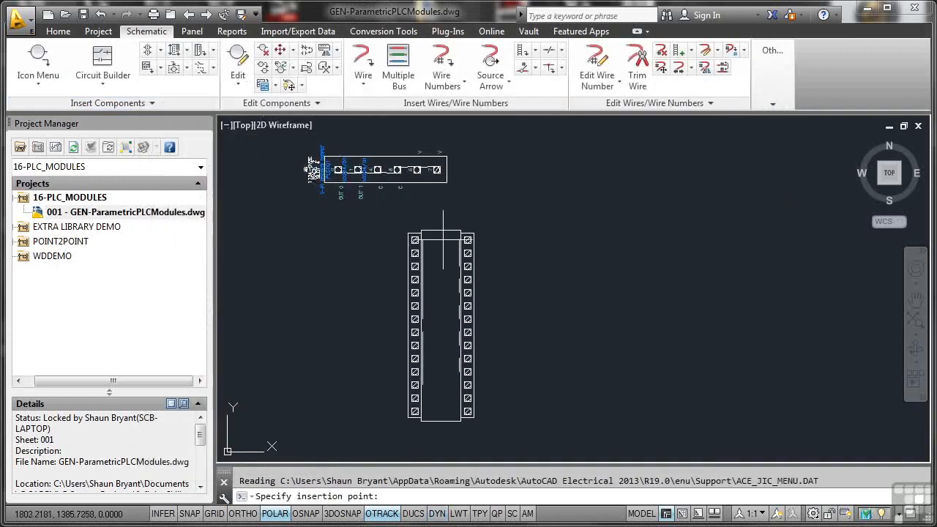
{"action": "left_click", "coordinate": [388, 236]}
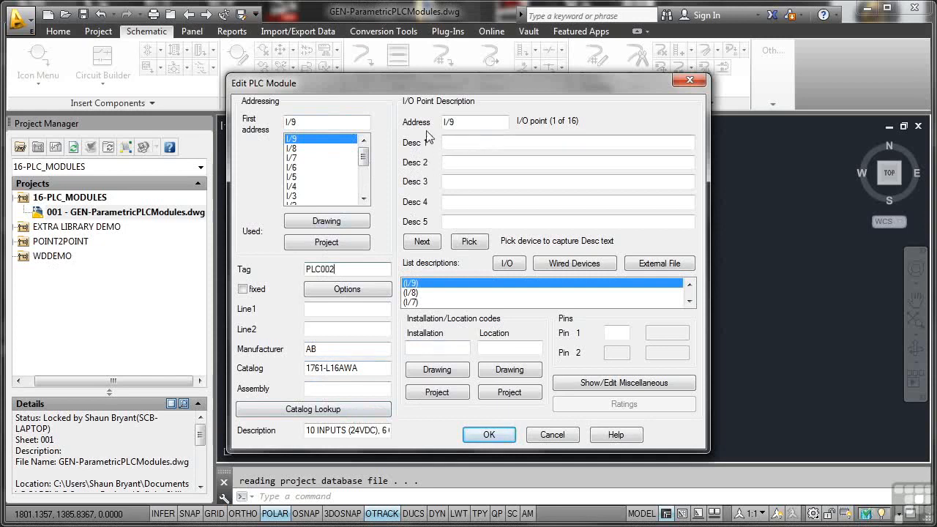
{"action": "left_click", "coordinate": [488, 434]}
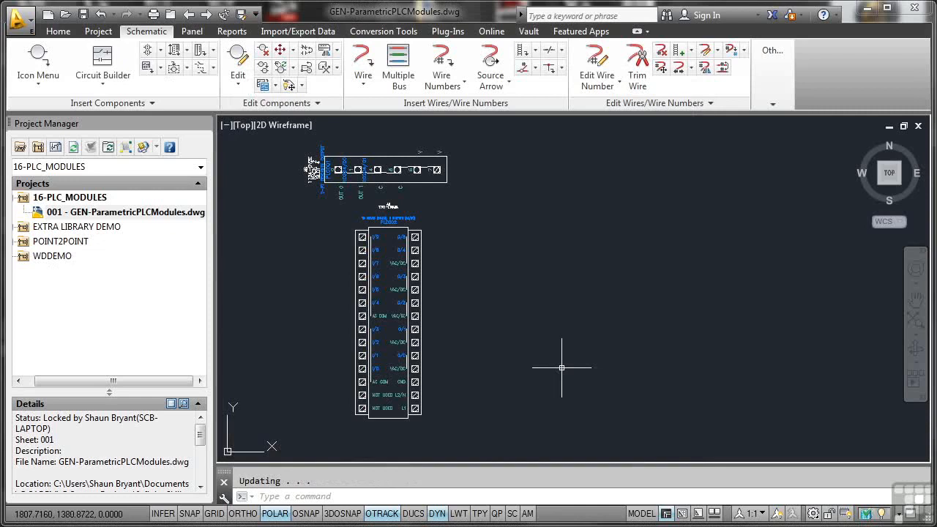